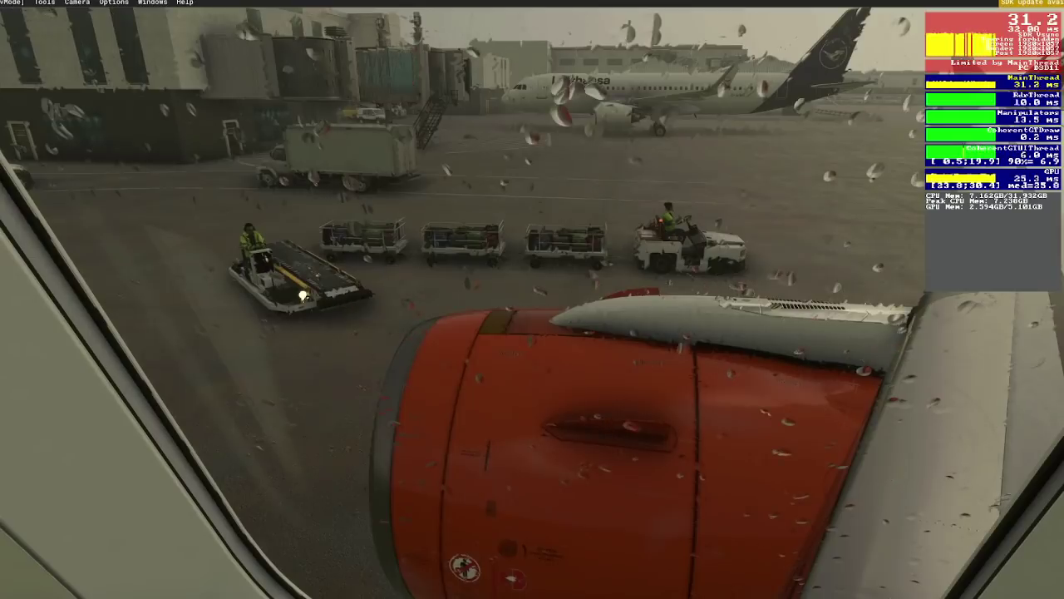
Step: Look through the passenger cabin window views at the engine, wing and rain-covered apron
key("a")
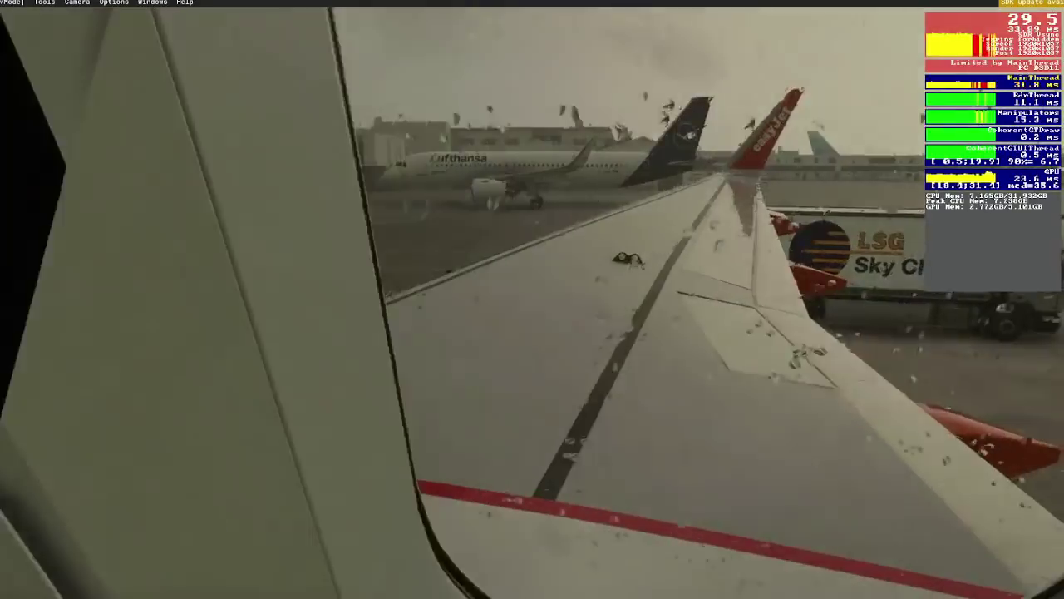
key("a")
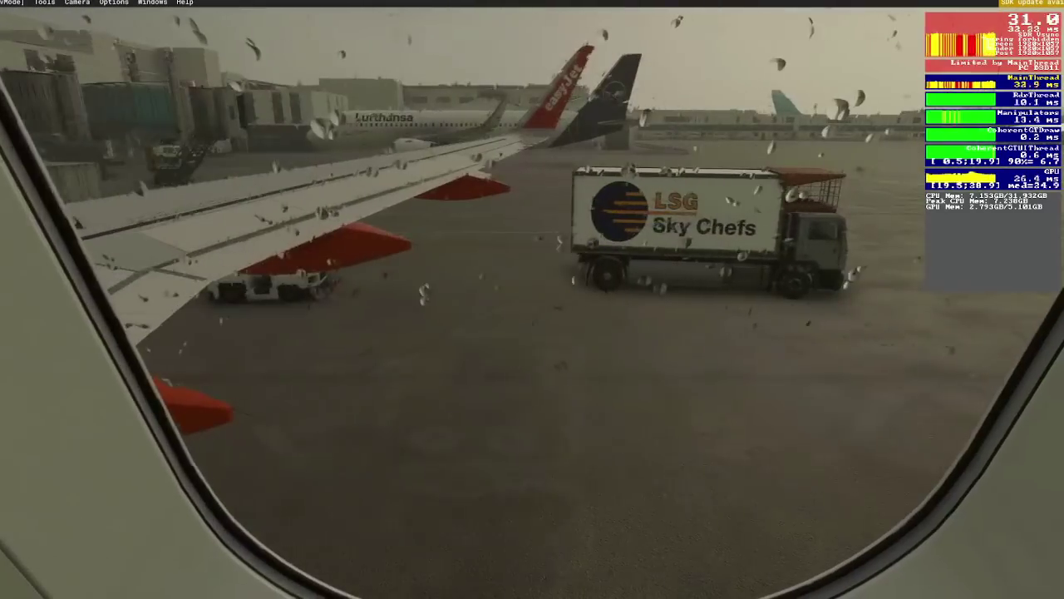
key("alt+3")
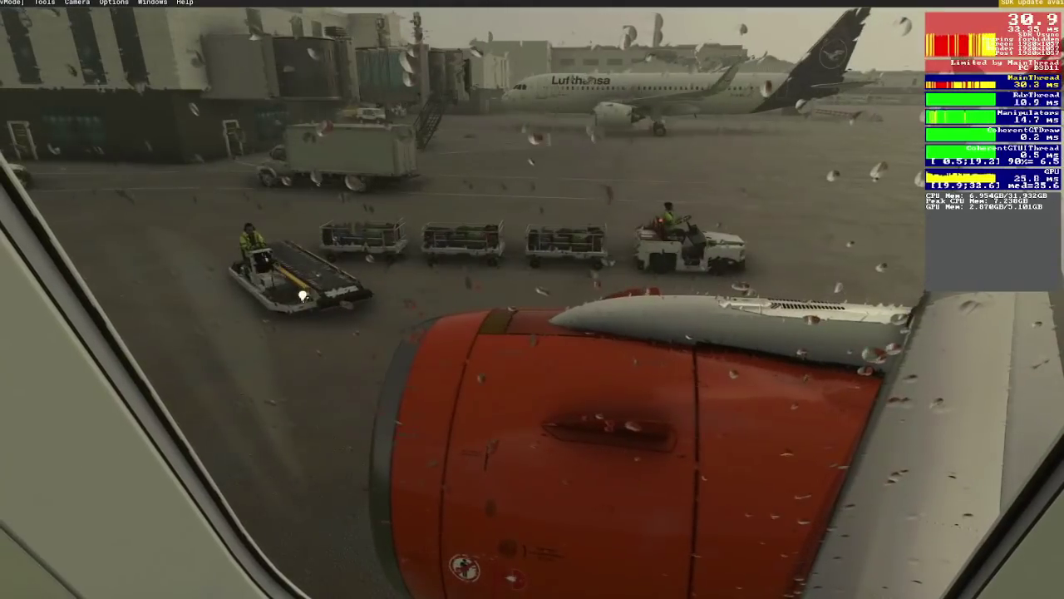
key("a")
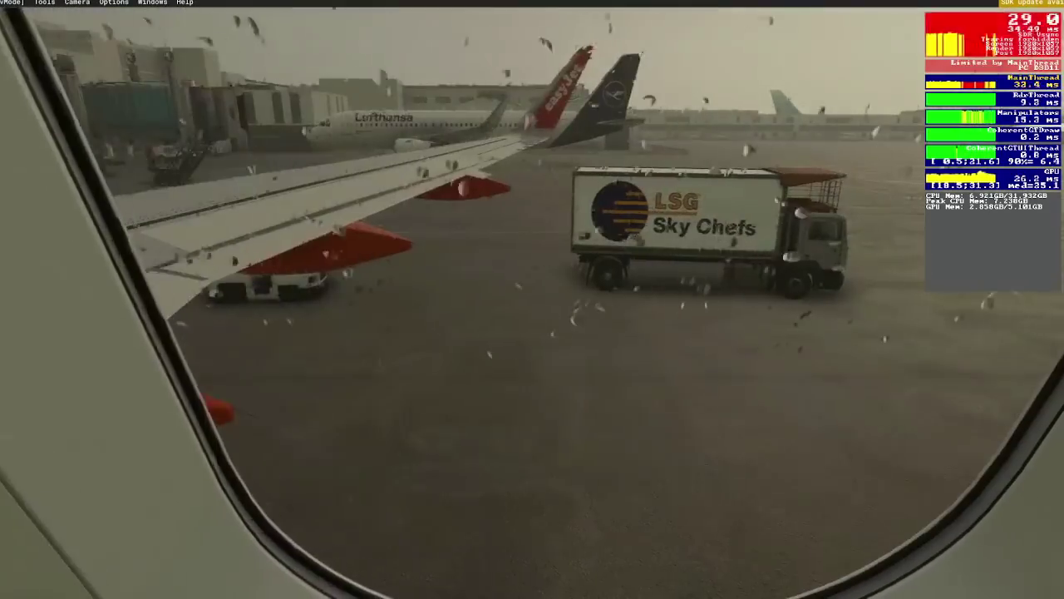
key("a")
key("alt+2")
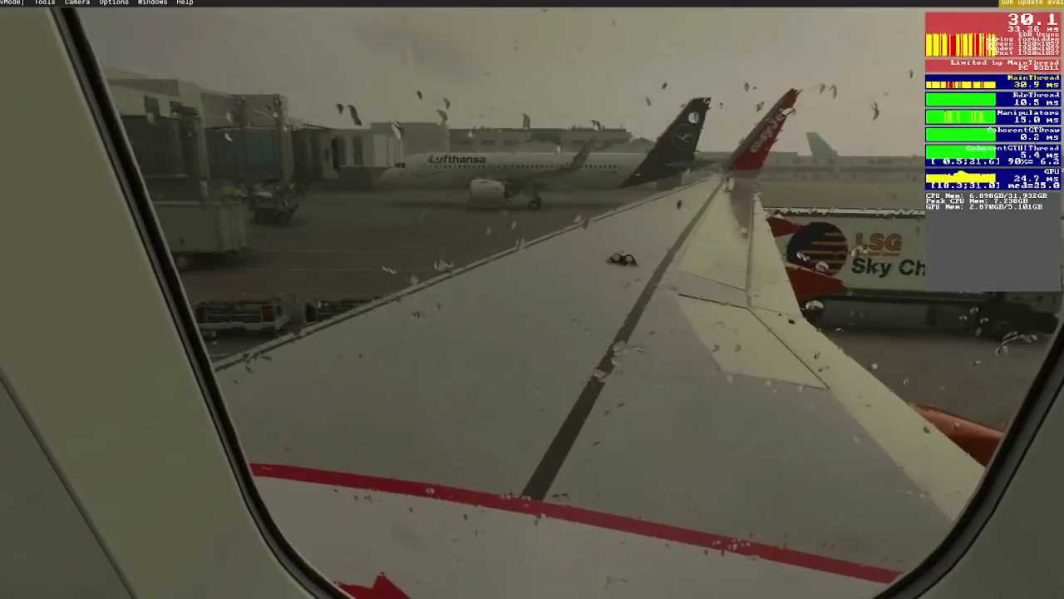
key("a")
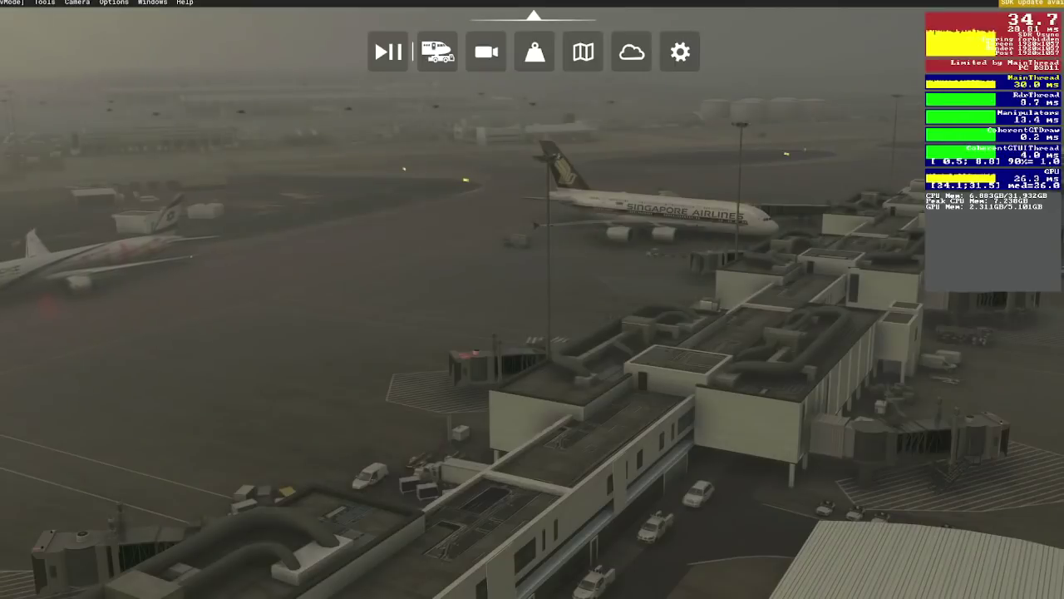
Step: Turn off live weather in the weather settings and close them to view the airport under clear skies
left_click(631, 51)
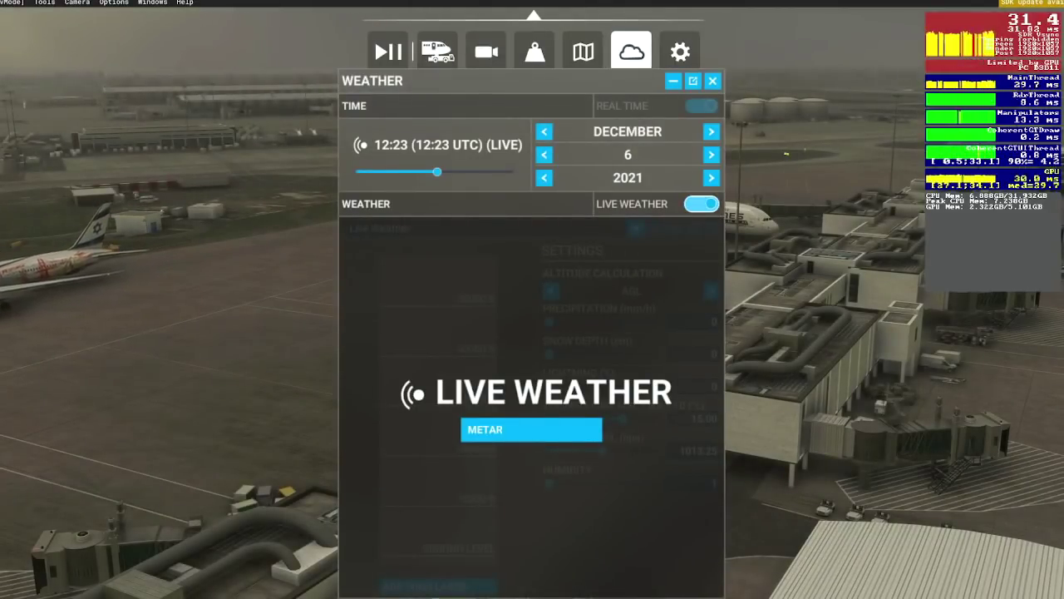
left_click(702, 204)
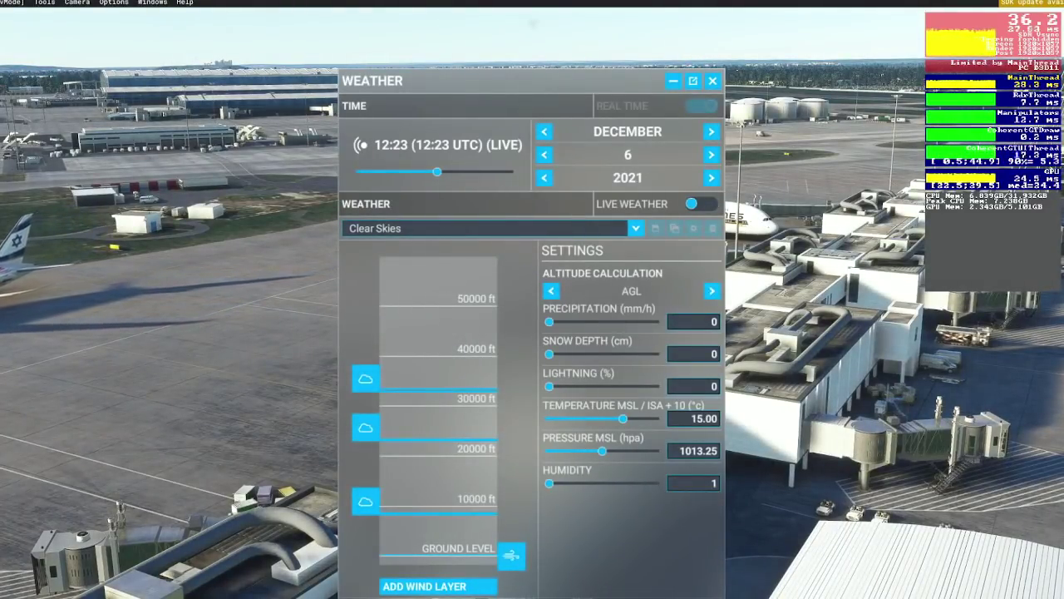
left_click(713, 80)
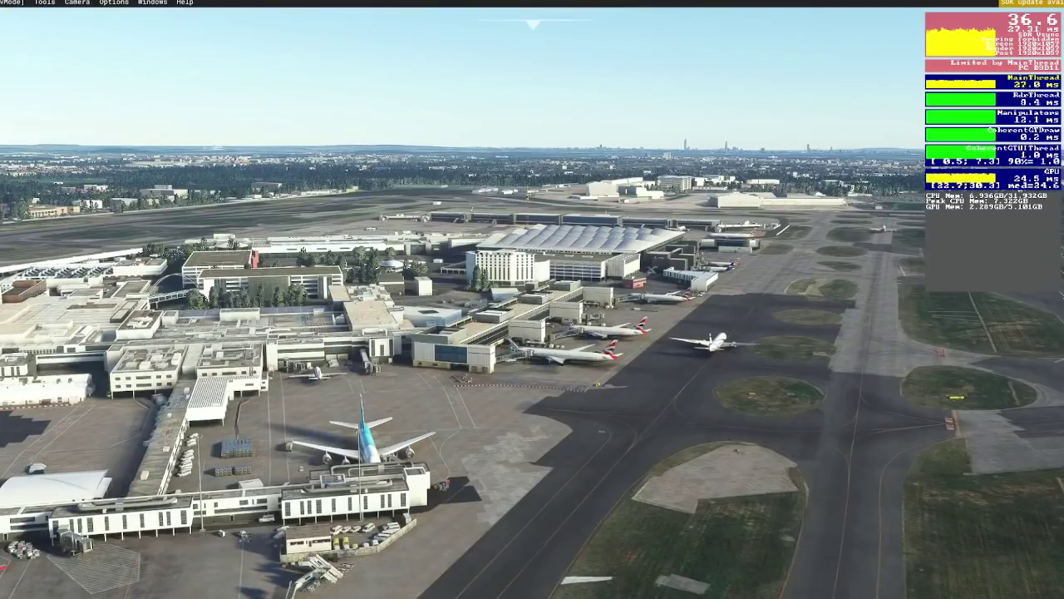
Step: Apply the Scattered Clouds weather preset and close the weather settings
left_click(631, 52)
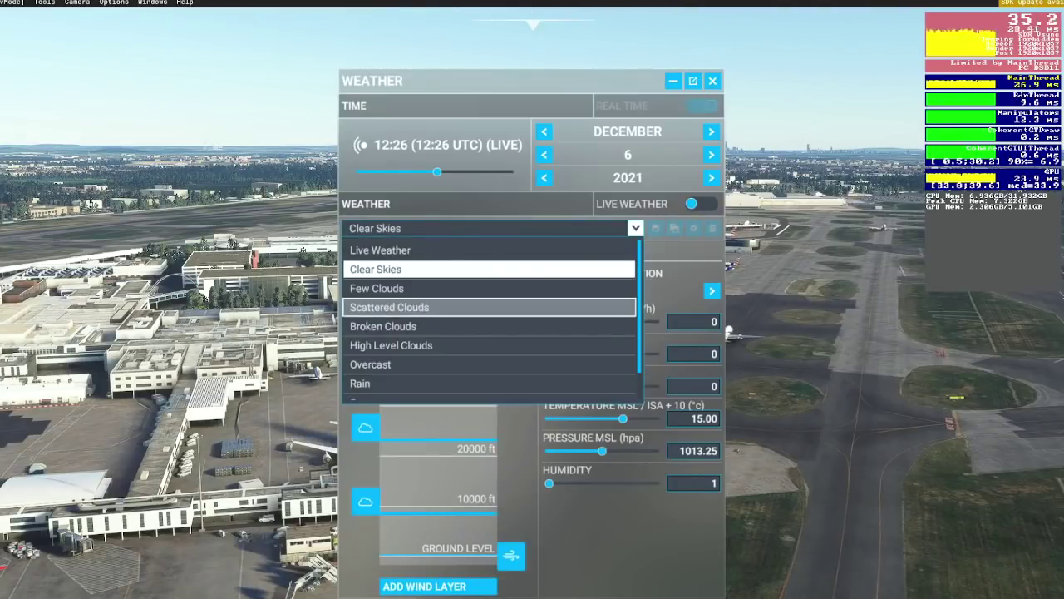
left_click(390, 307)
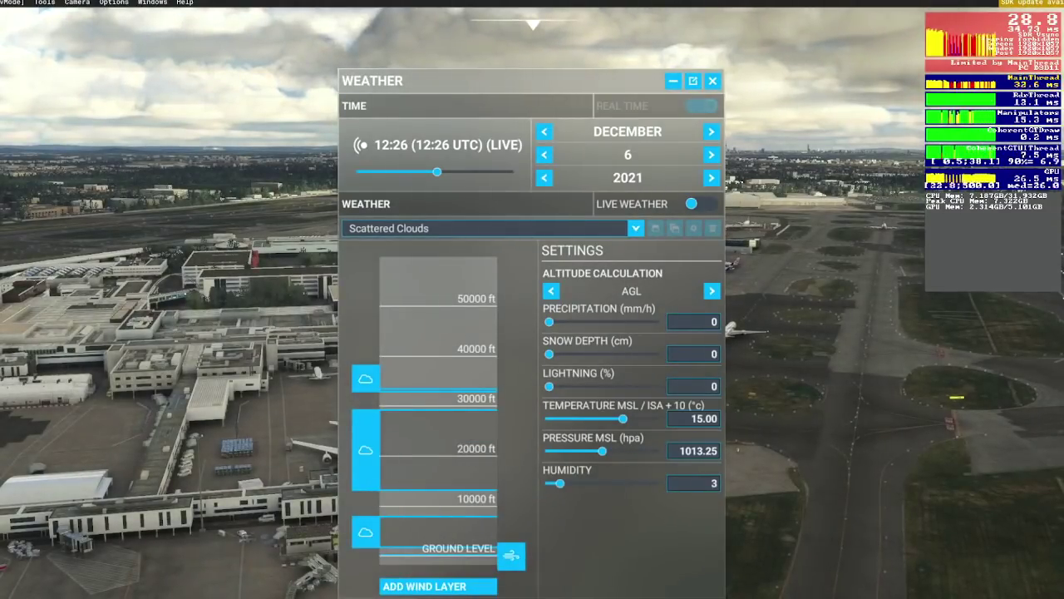
left_click(713, 81)
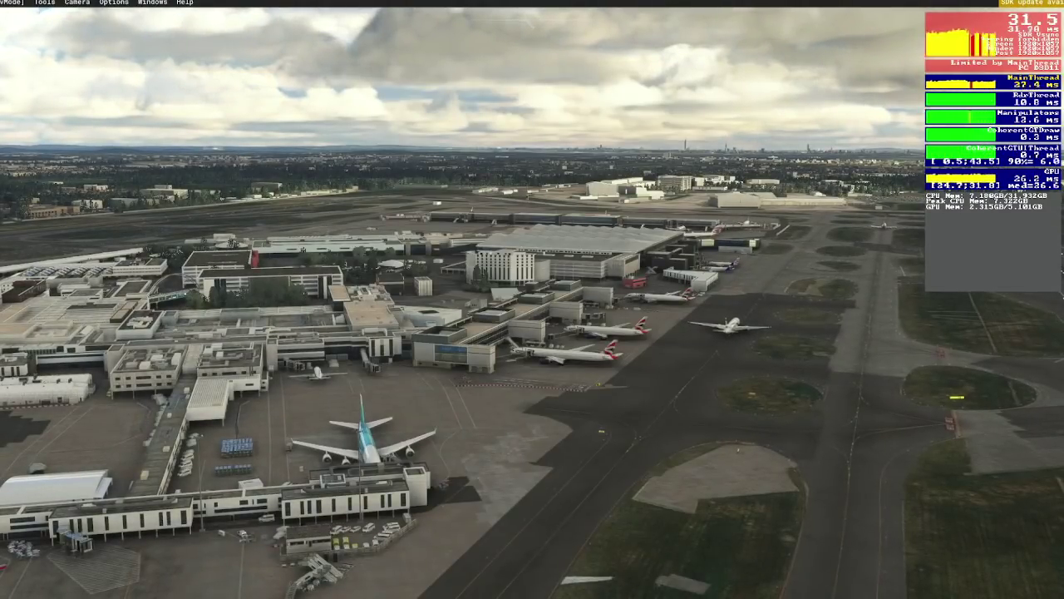
Step: Fly the camera forward over the terminals and taxiways to inspect the airport scenery under the clouds
key("w")
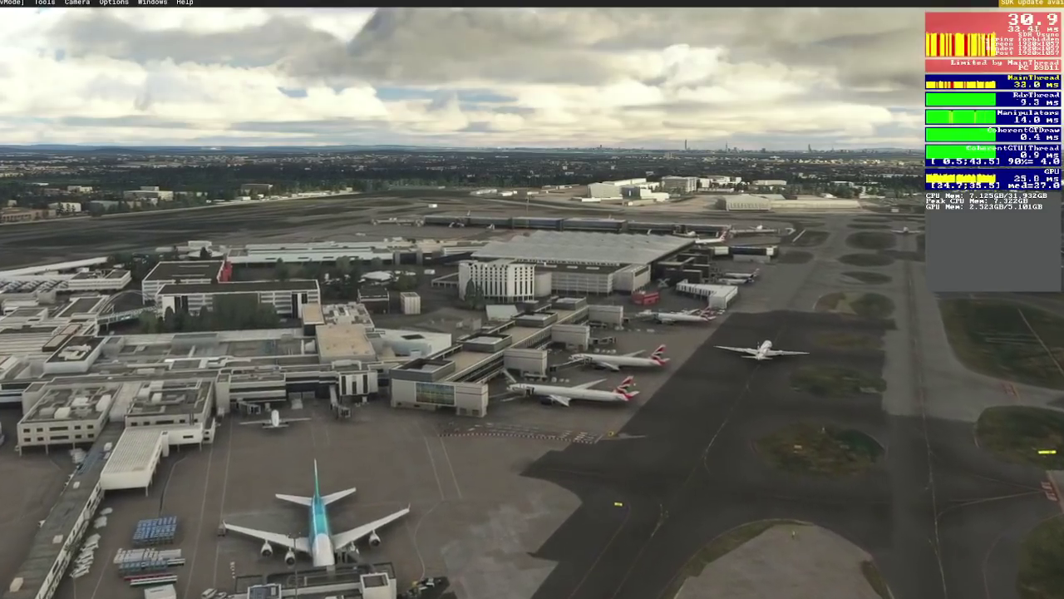
key("w")
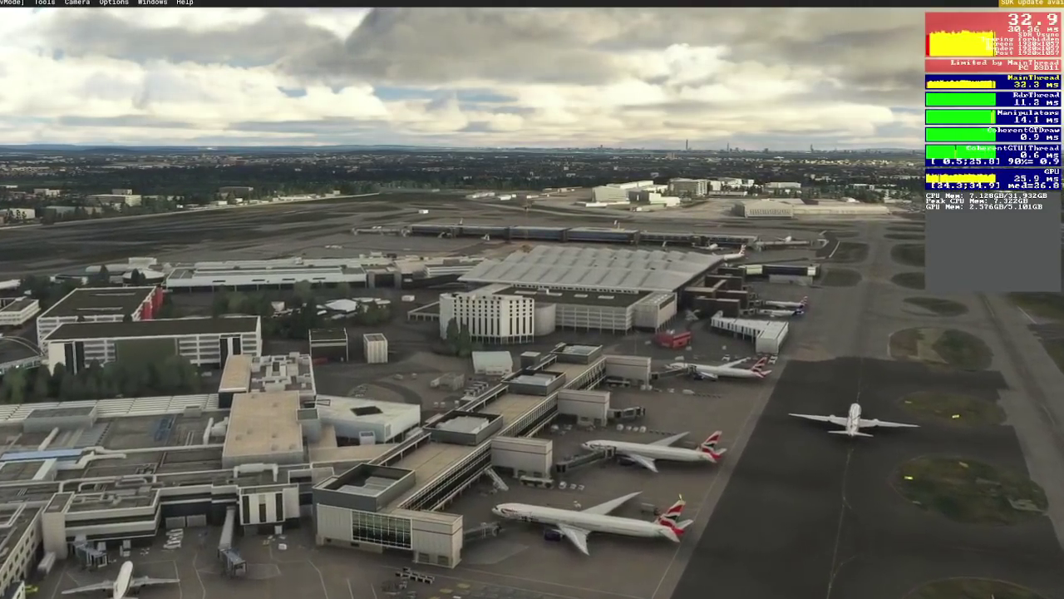
key("w")
key("KP_6")
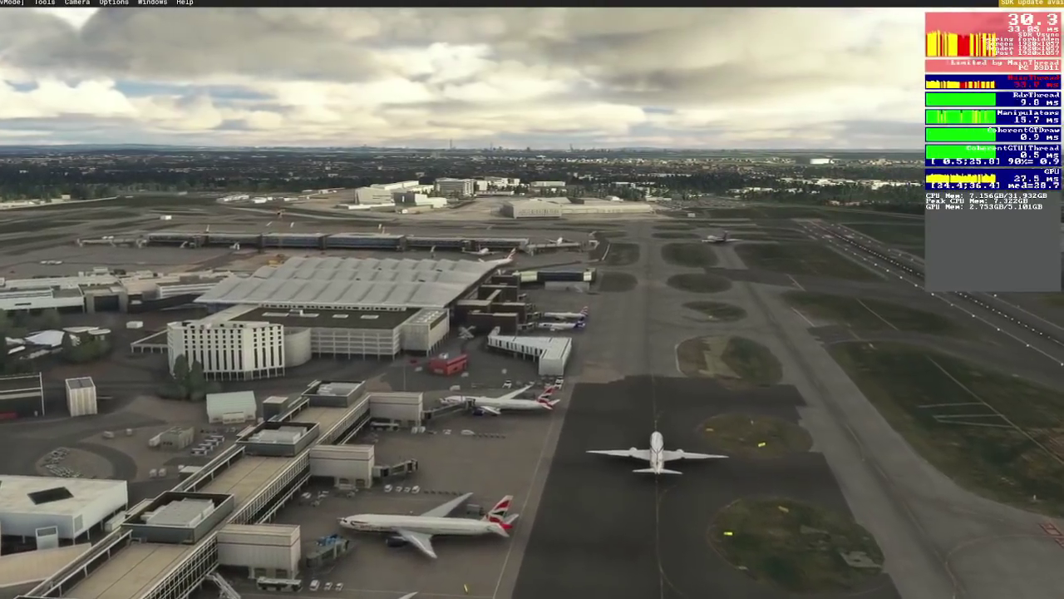
key("w")
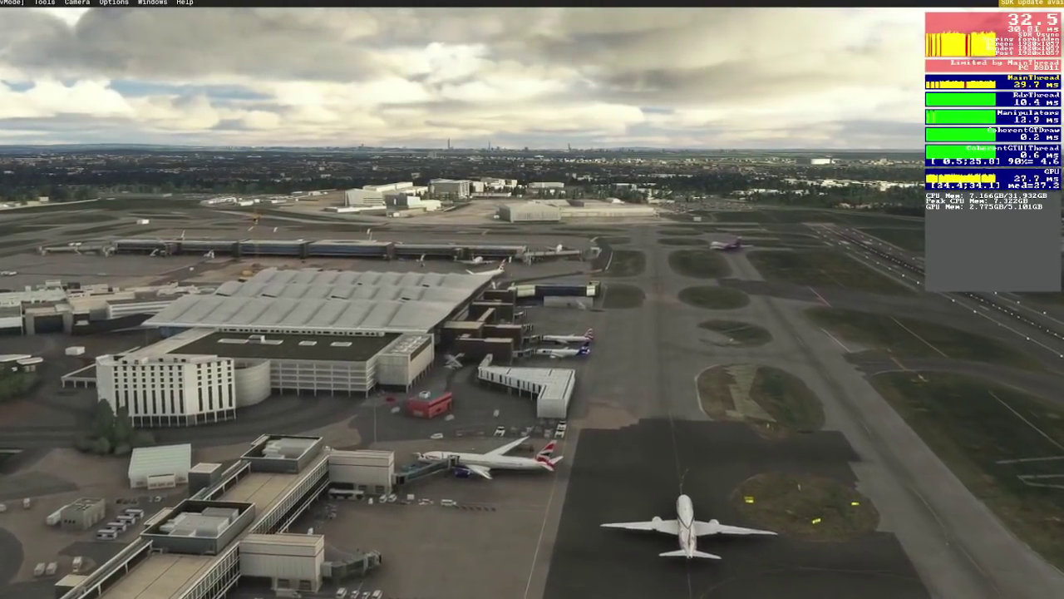
key("w")
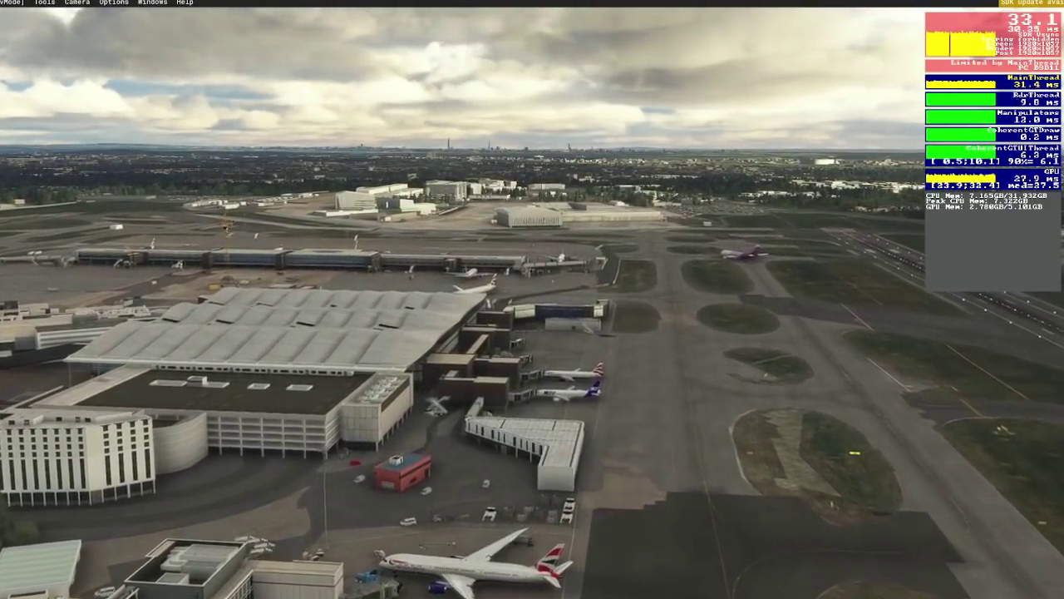
key("w")
key("w")
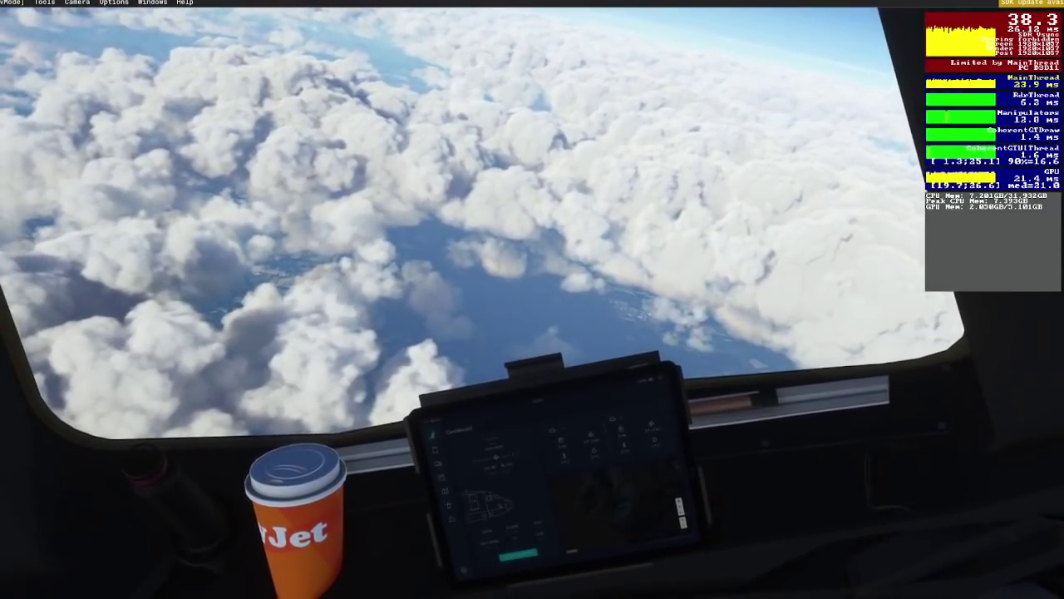
Step: Inspect the cockpit tablet and coffee cup up close, and view the cloud layer outside the window
scroll(532, 299, "up", 5)
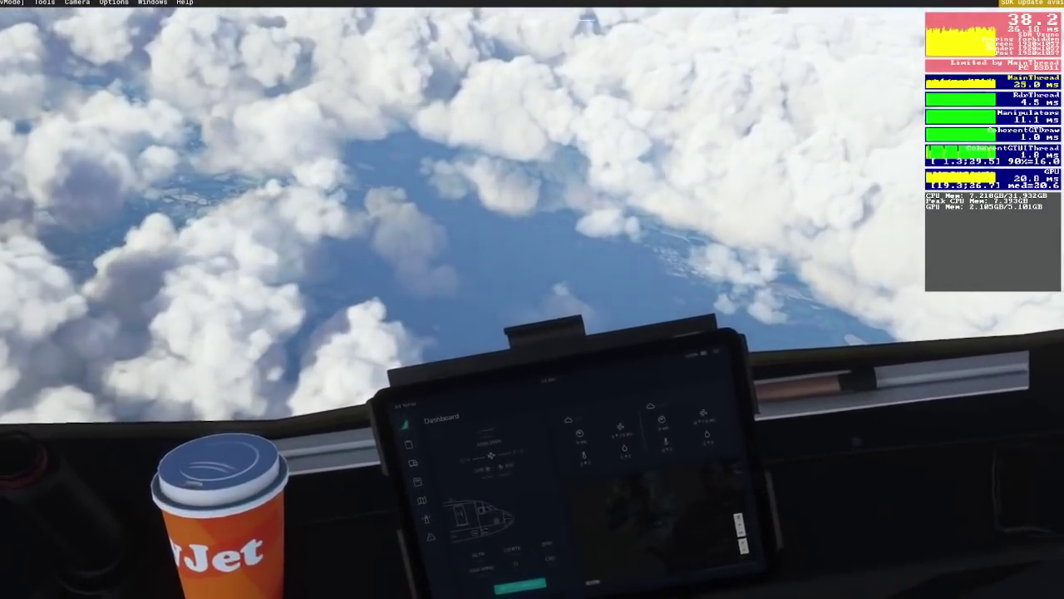
scroll(533, 299, "up", 3)
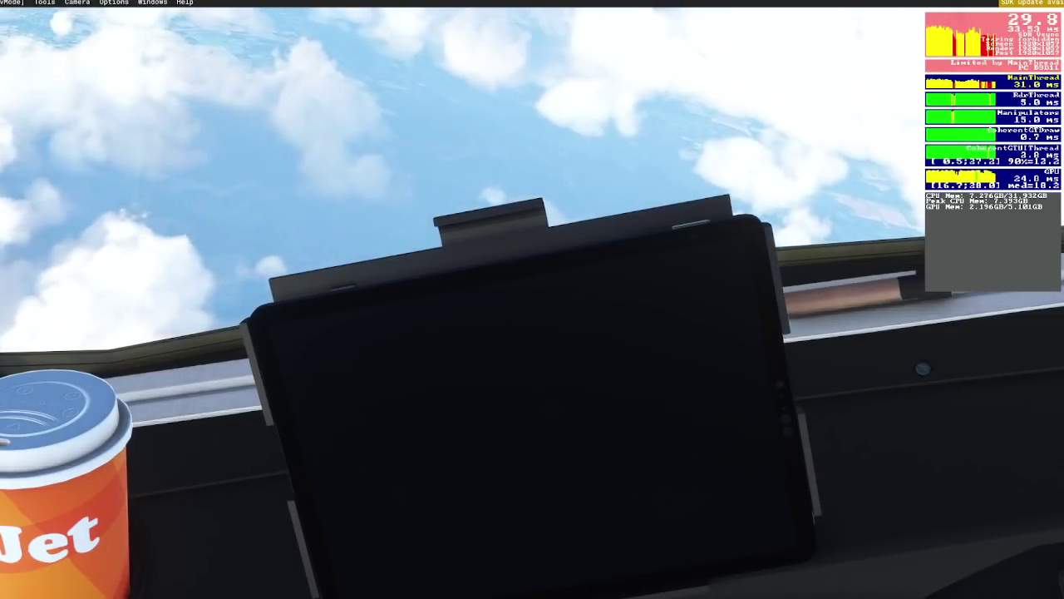
scroll(532, 300, "down", 3)
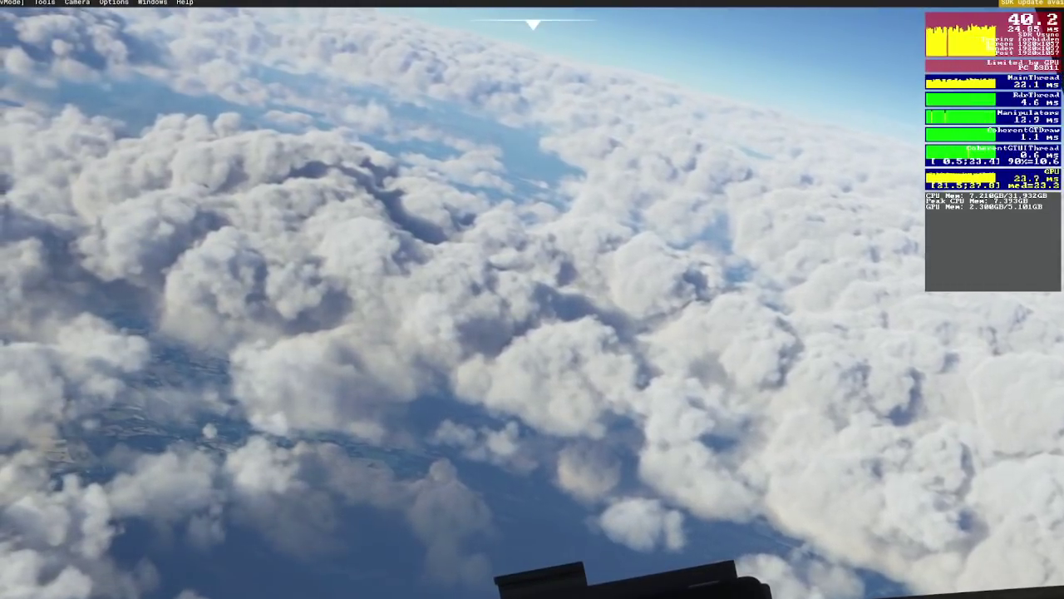
scroll(532, 300, "down", 2)
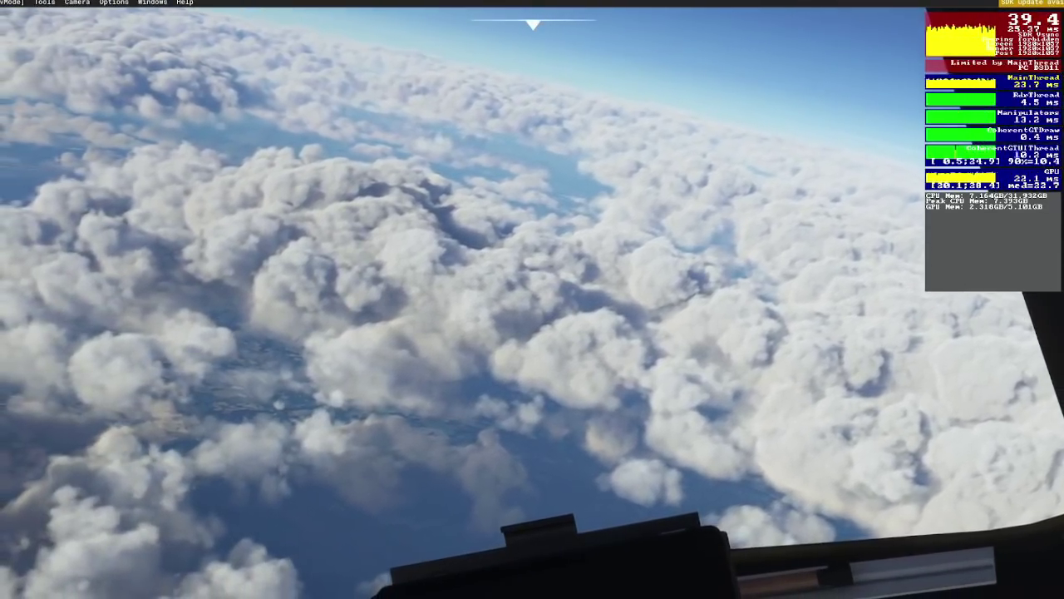
key("End")
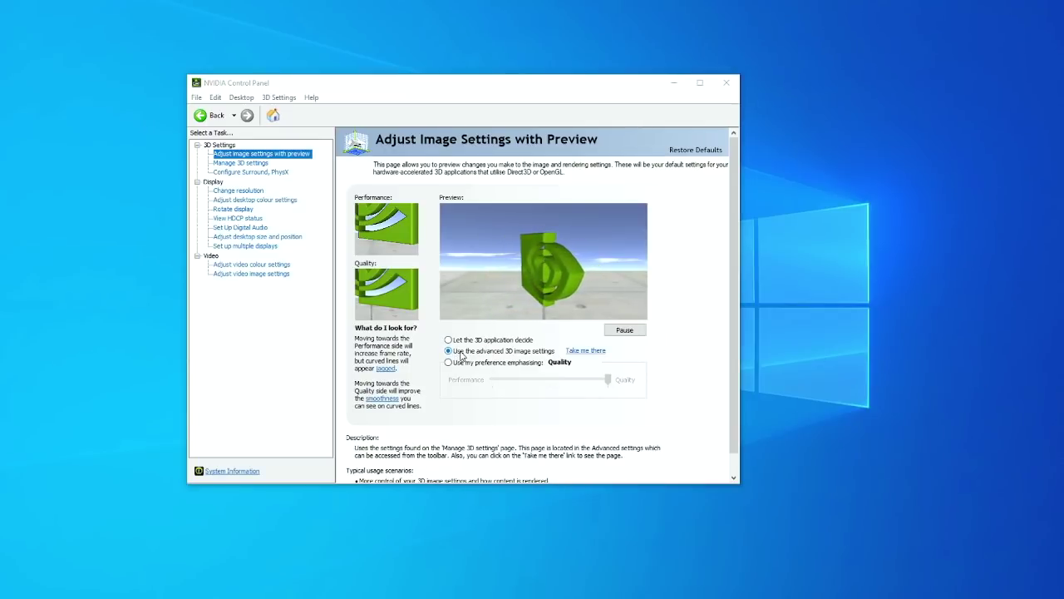
Step: In NVIDIA Control Panel, review the program-specific 3D settings for Microsoft Flight Simulator from anisotropic filtering down to vertical sync
left_click(241, 163)
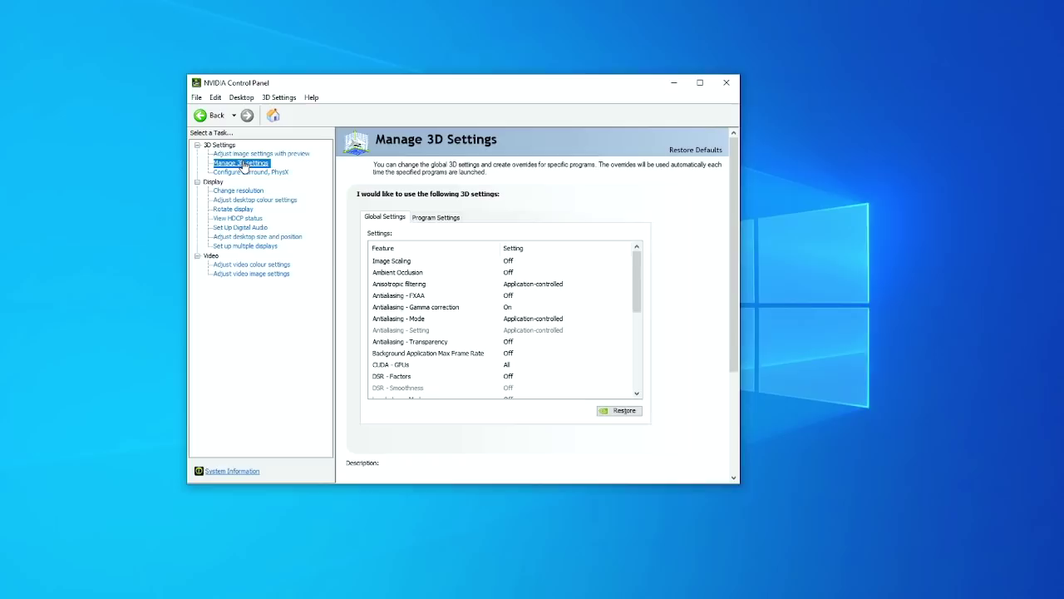
left_click(431, 218)
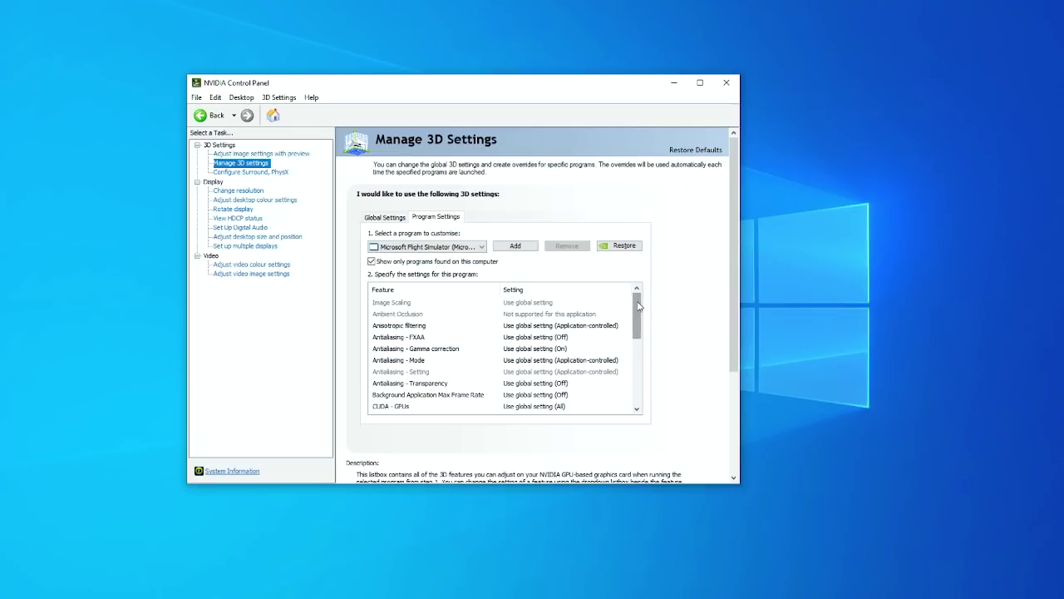
left_click_drag(638, 307, 639, 331)
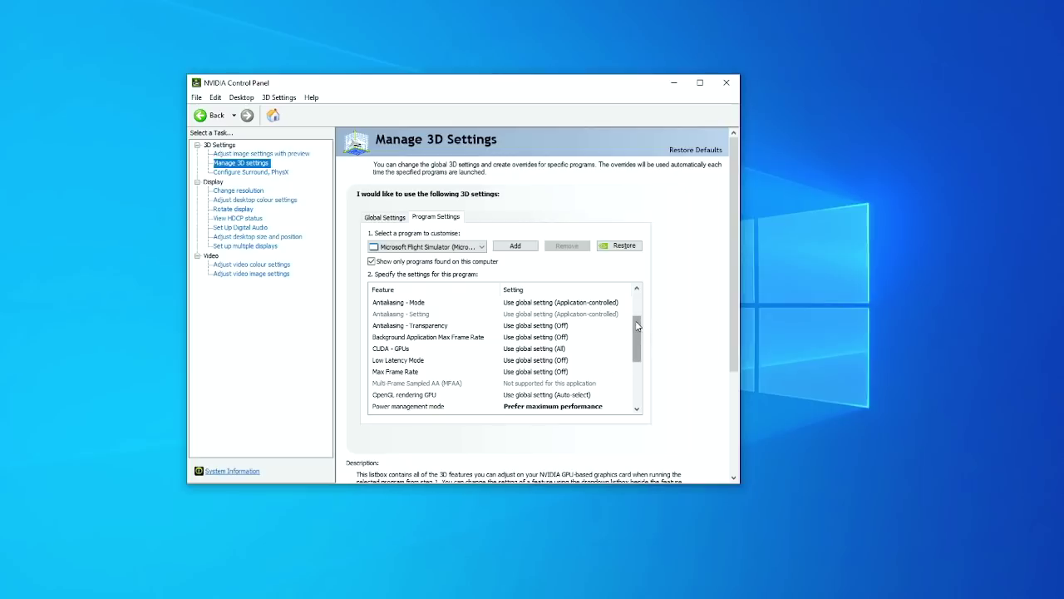
left_click_drag(636, 322, 636, 337)
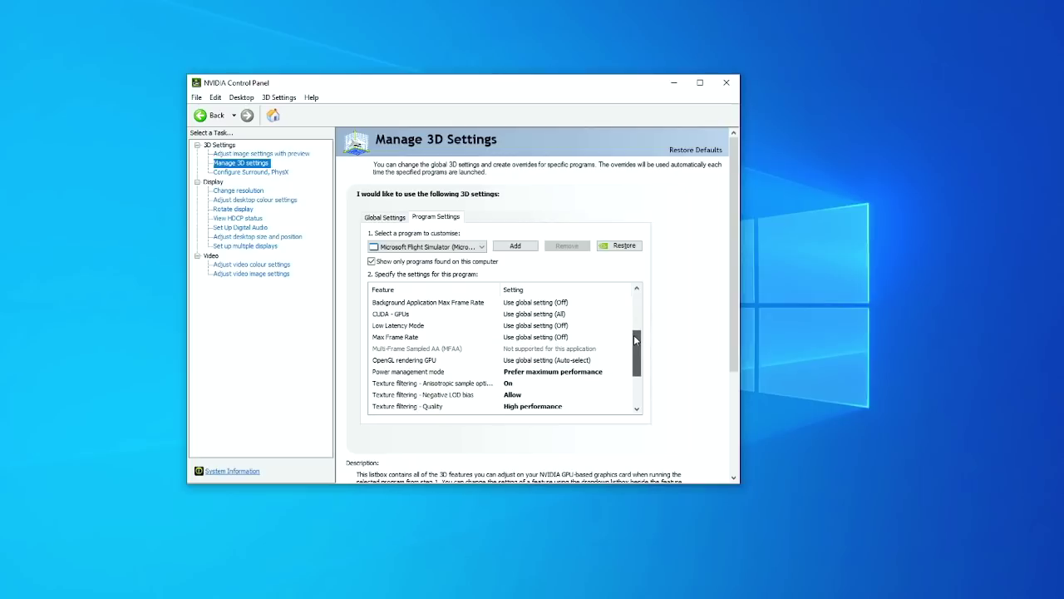
left_click_drag(634, 339, 637, 367)
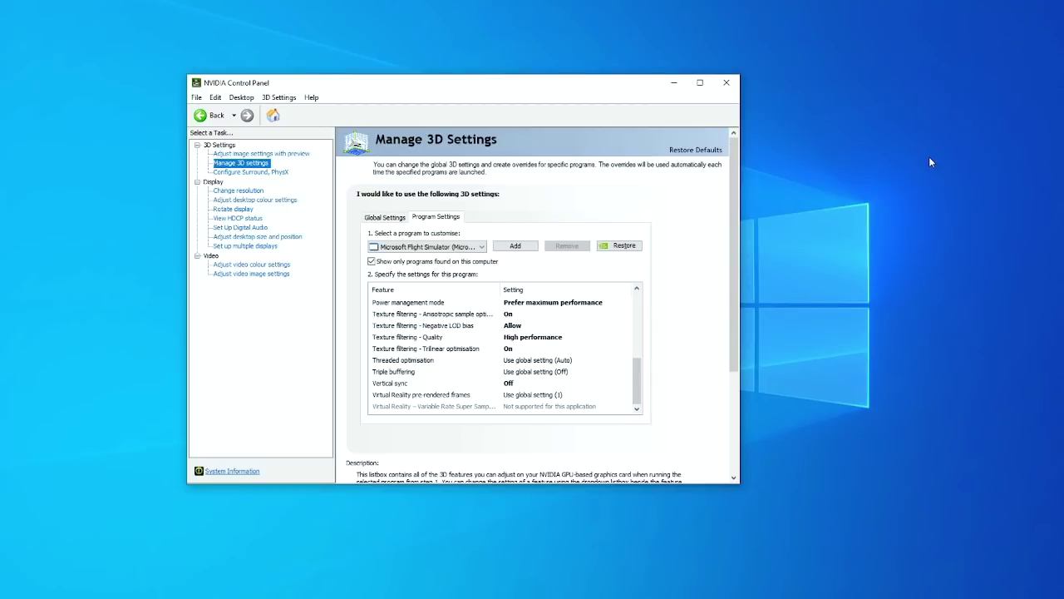
left_click_drag(637, 392, 636, 329)
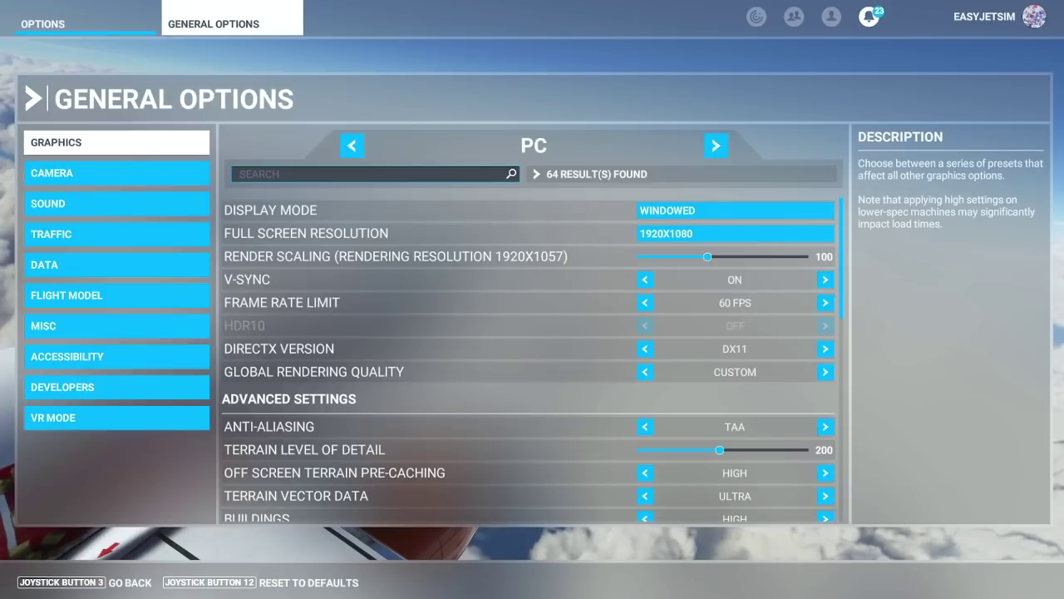
Step: In the simulator's PC graphics options, try a render scaling of 110 and set it back to 100
left_click(396, 256)
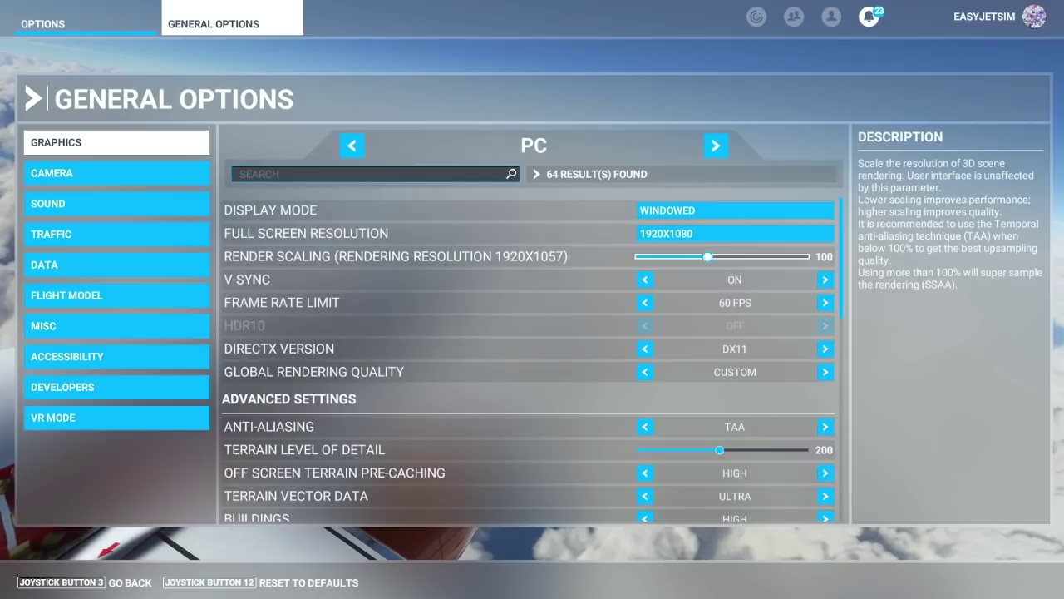
key("Right")
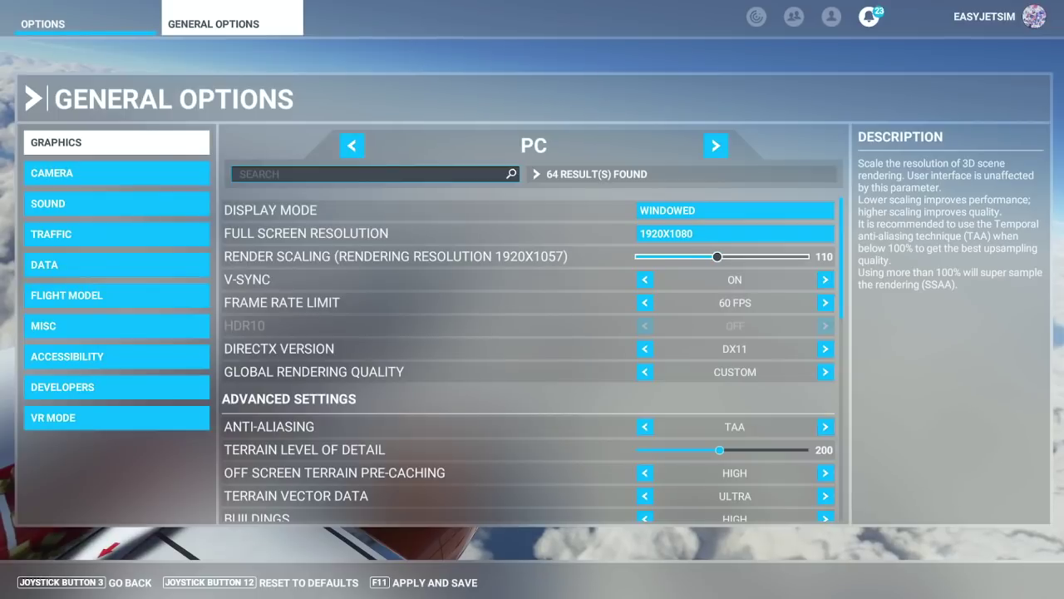
key("Left")
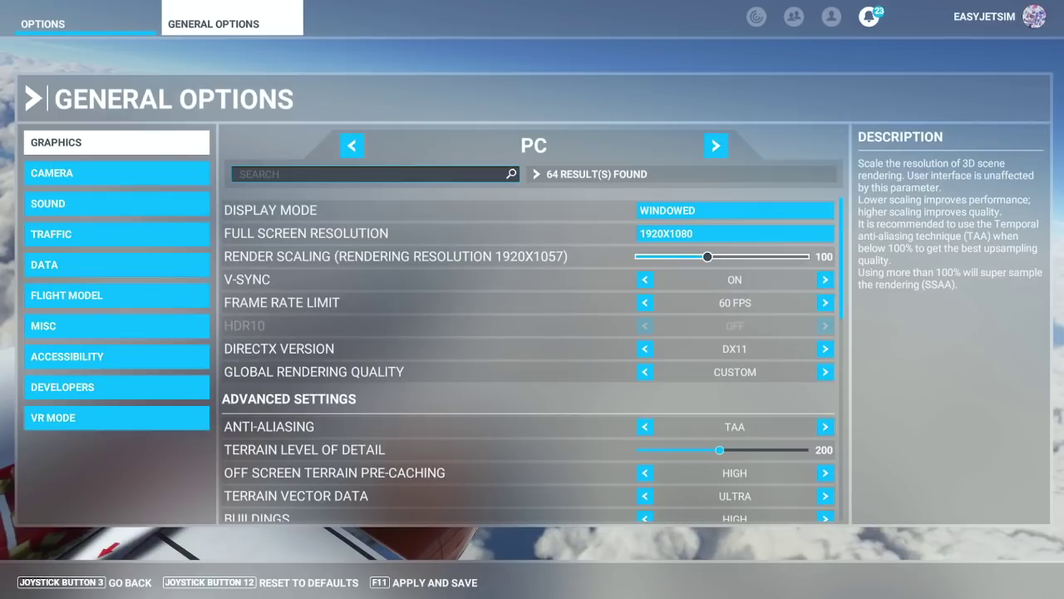
Step: Review the PC graphics options from DirectX version through the advanced settings to lens flare, and return to the start of the list
key("Down")
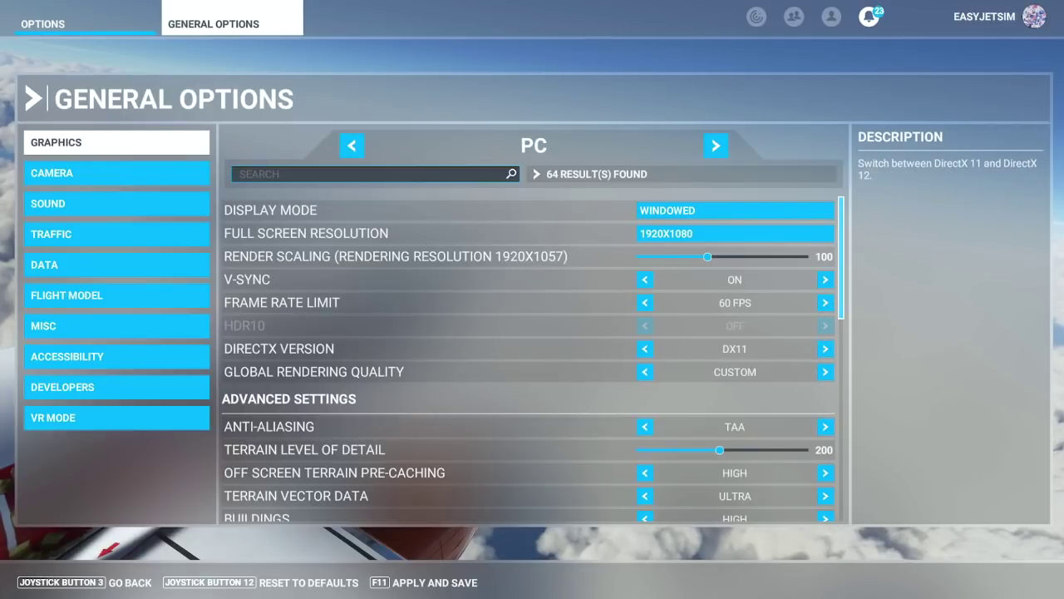
scroll(529, 357, "down", 3)
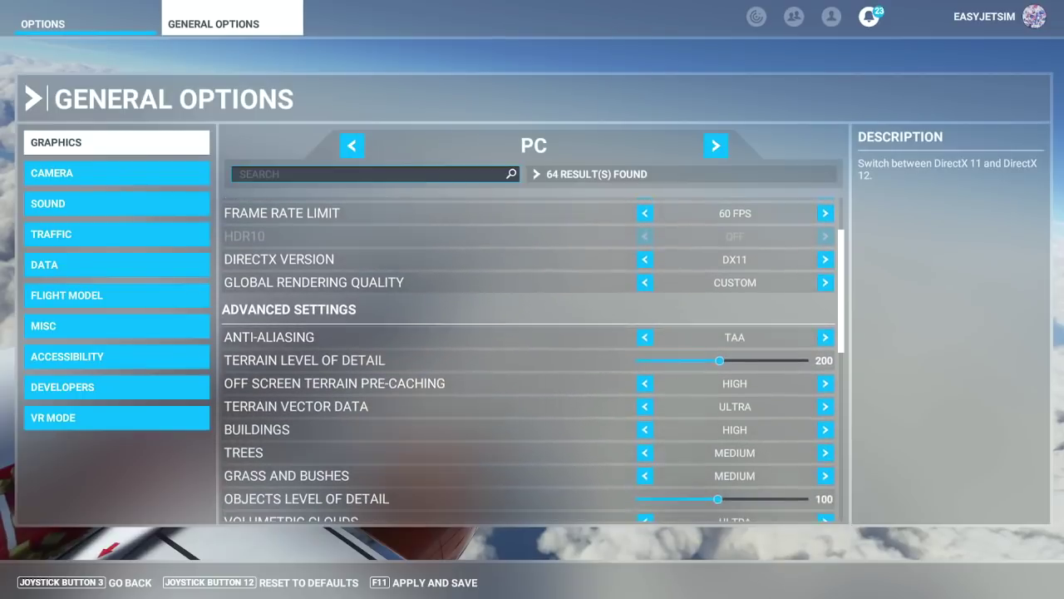
scroll(529, 358, "down", 2)
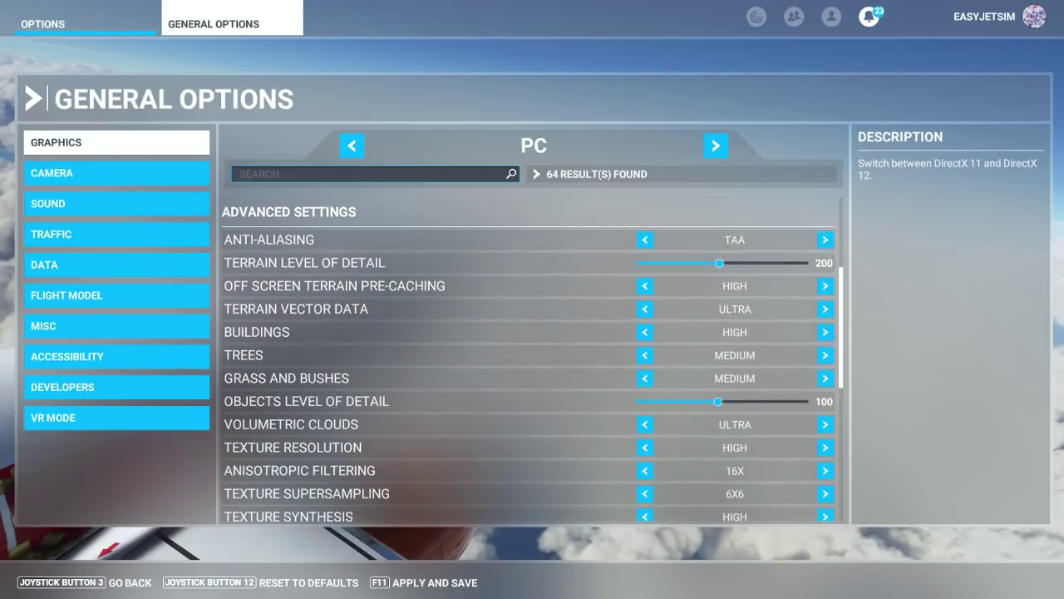
scroll(529, 357, "down", 1)
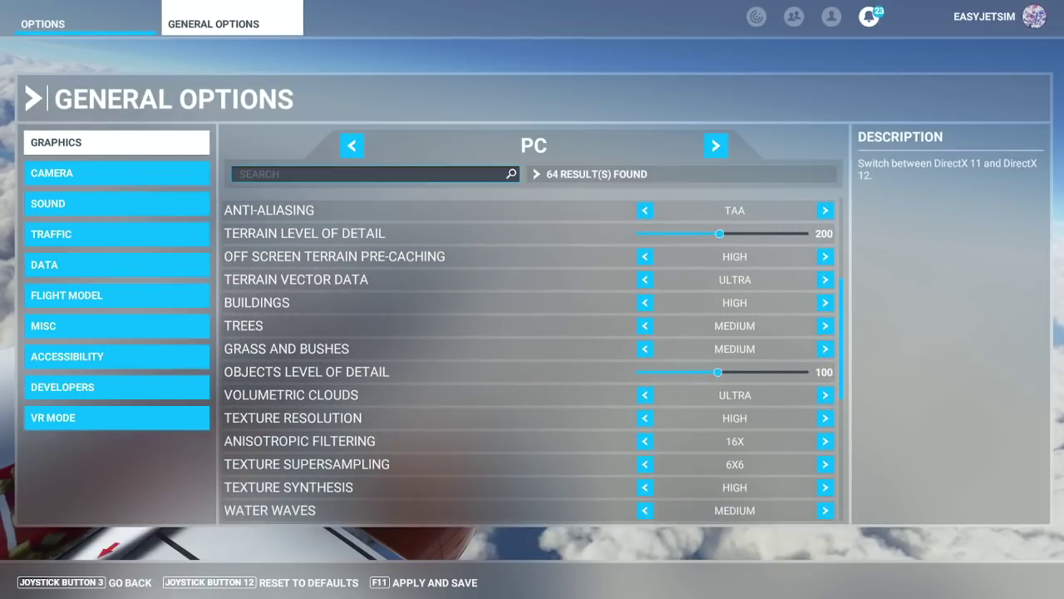
scroll(528, 358, "down", 1)
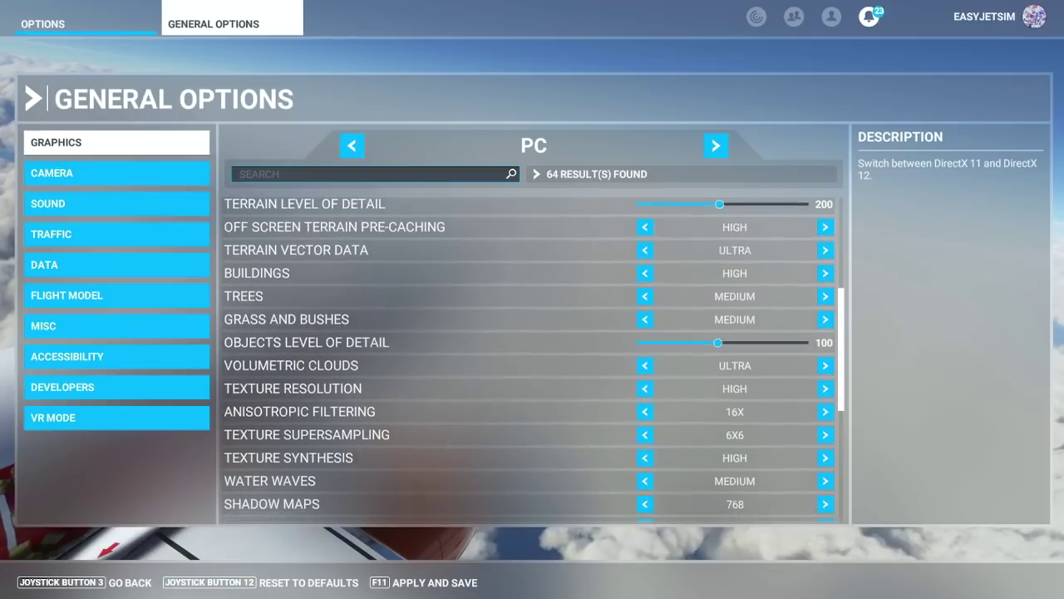
scroll(529, 358, "down", 2)
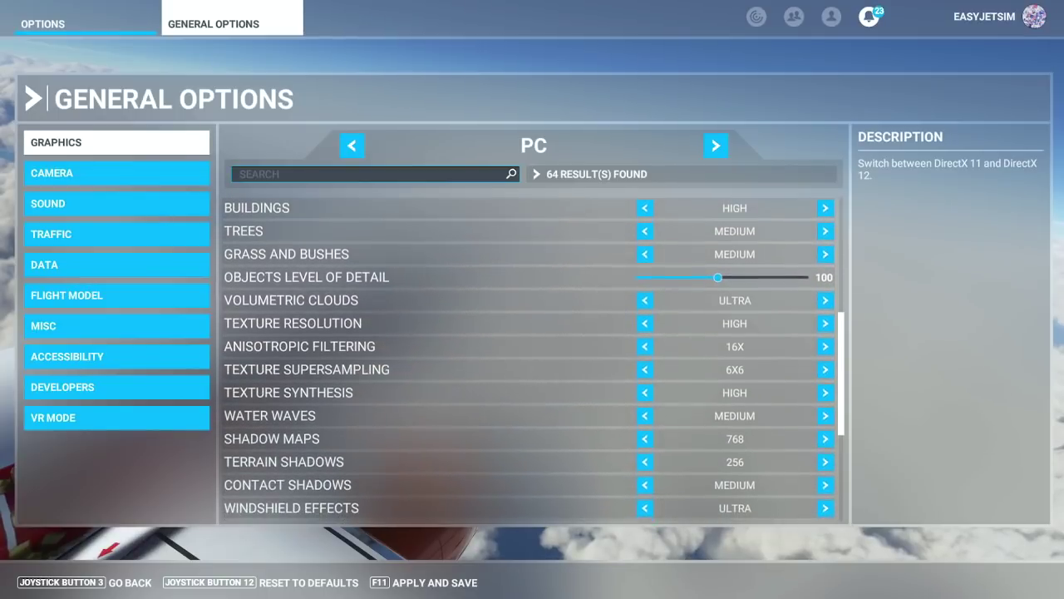
scroll(529, 357, "down", 2)
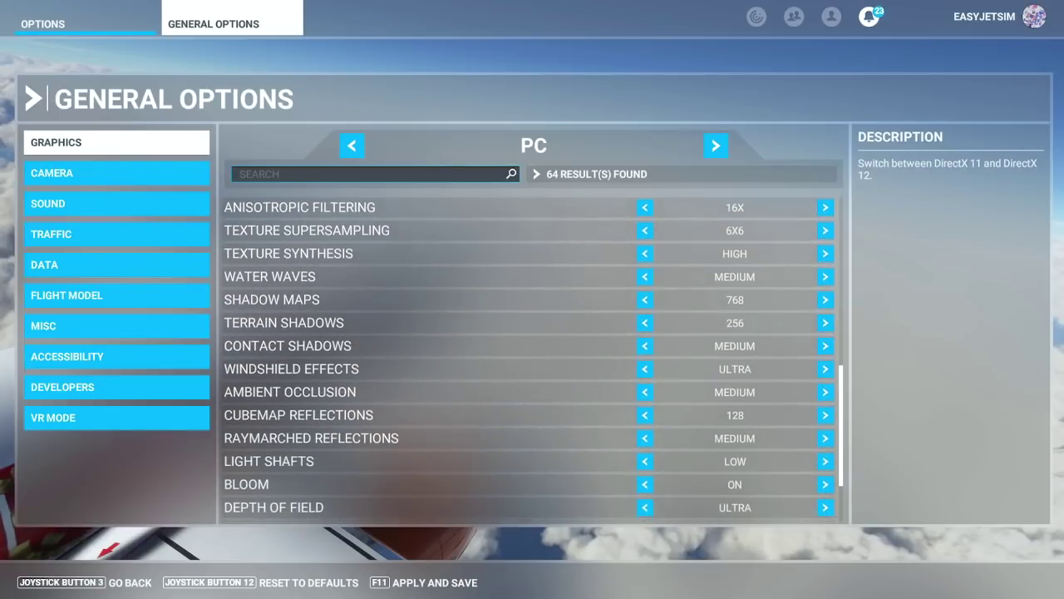
scroll(529, 358, "down", 1)
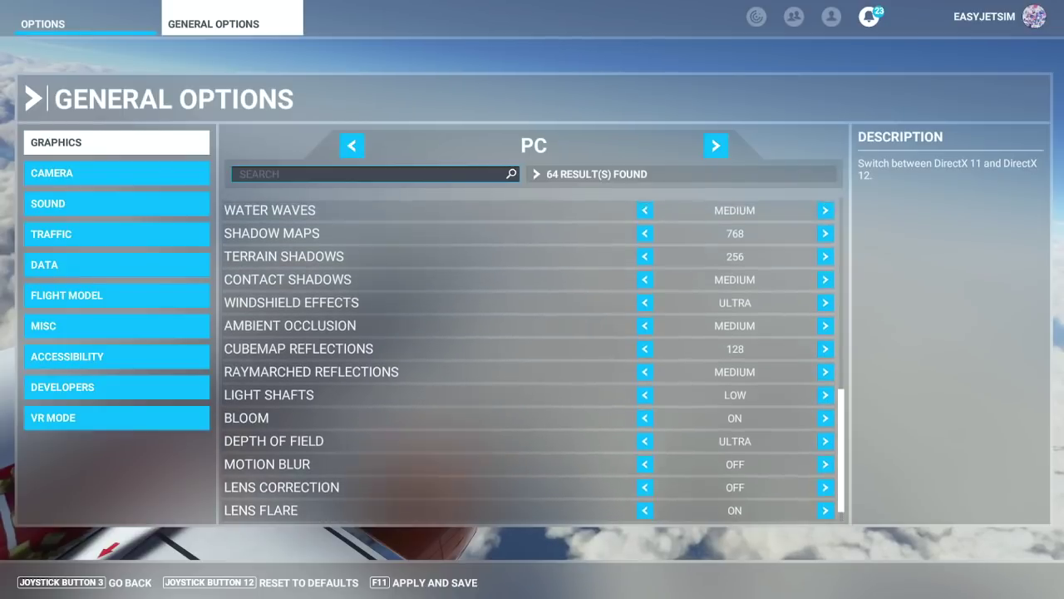
scroll(528, 358, "up", 7)
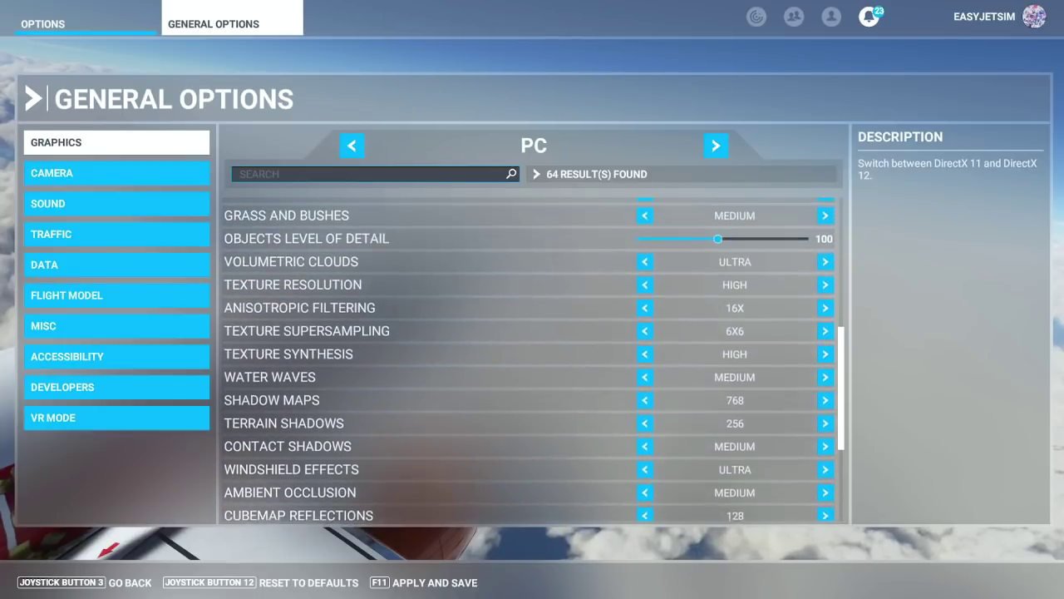
scroll(529, 357, "up", 7)
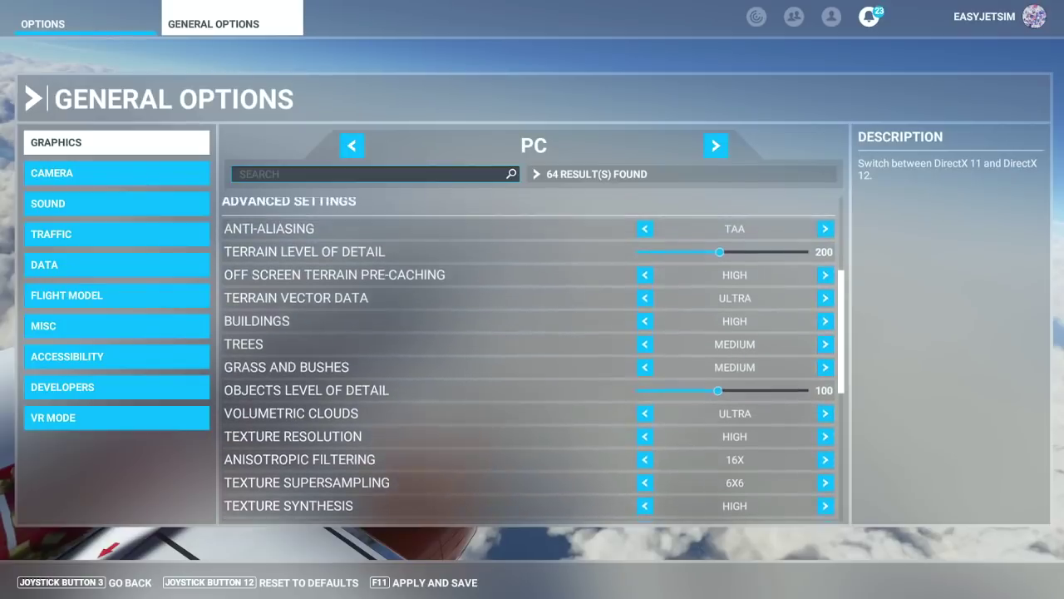
scroll(529, 357, "up", 7)
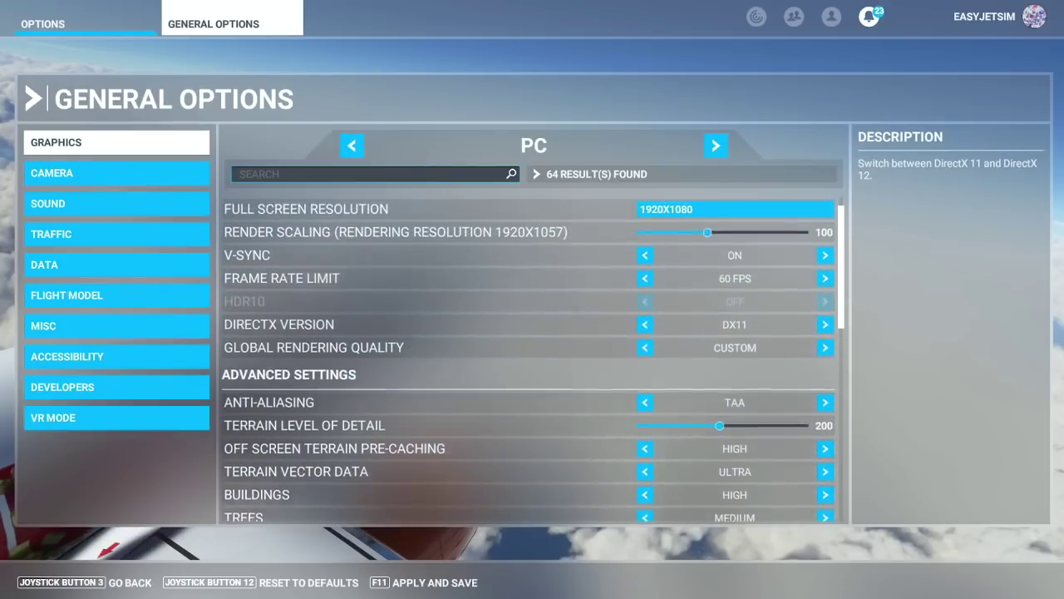
scroll(529, 358, "up", 1)
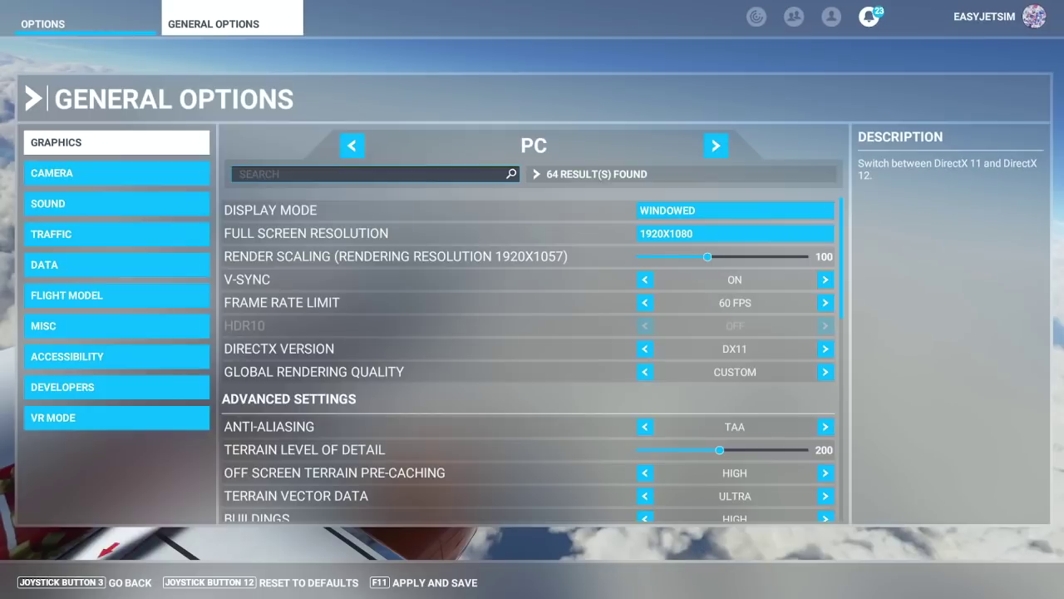